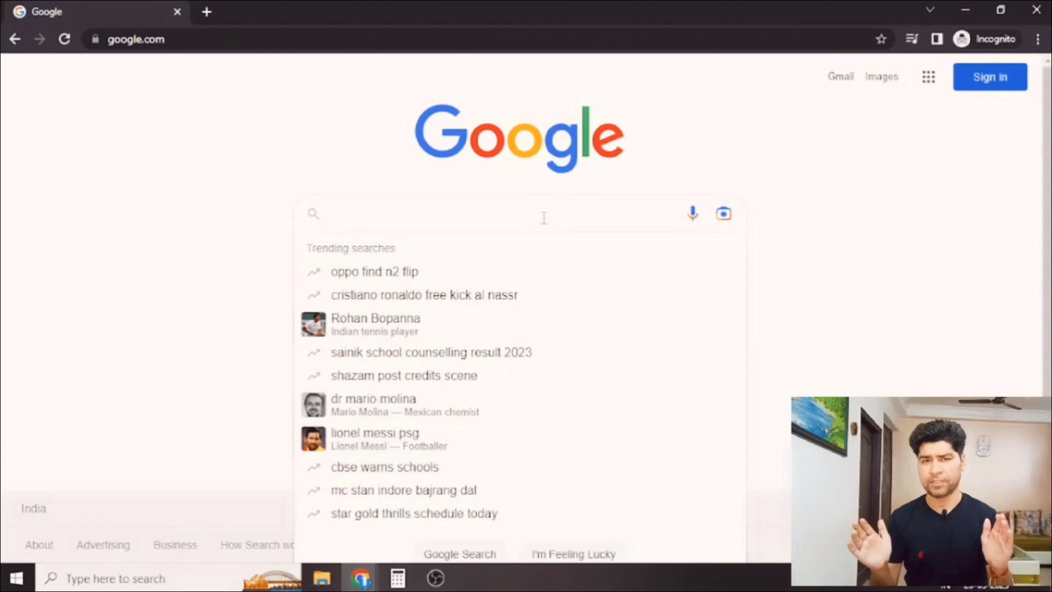
Search for "google adwords", open the Google Ads site from the results and get started with a new campaign.
text(google adwords)
key(Return)
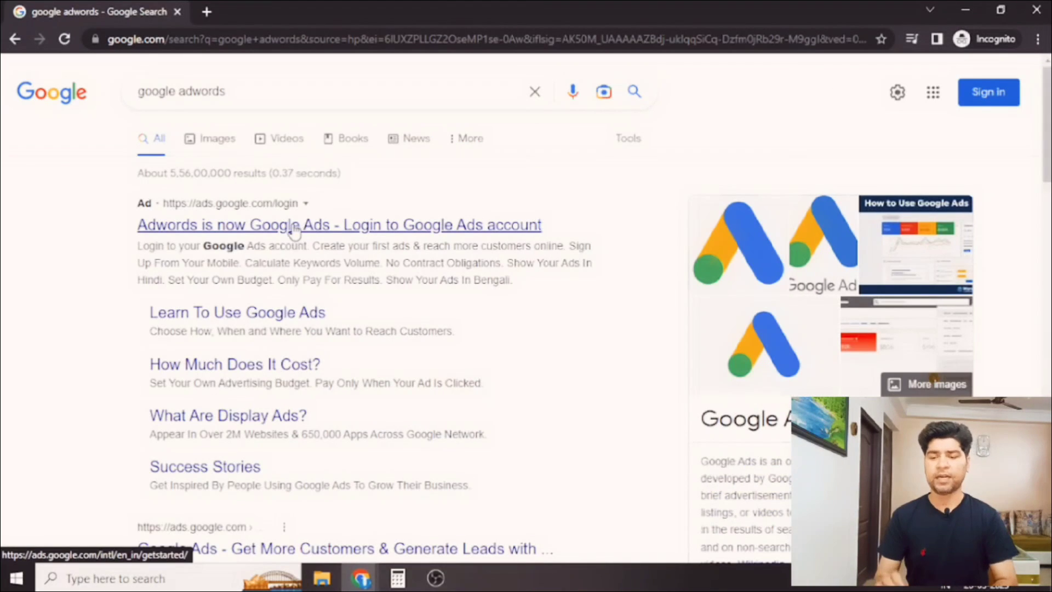
click(291, 225)
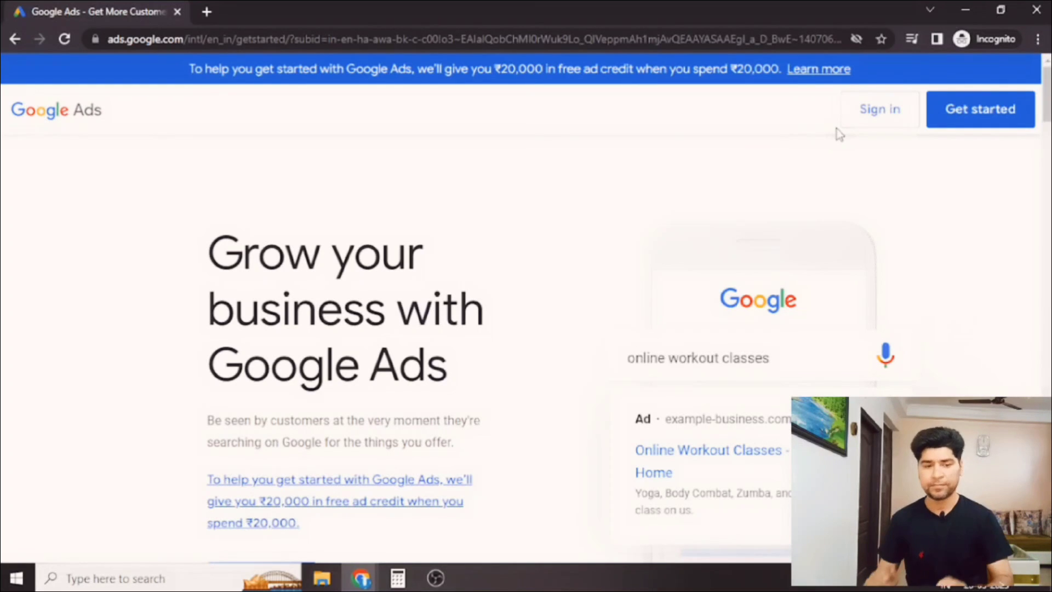
click(980, 113)
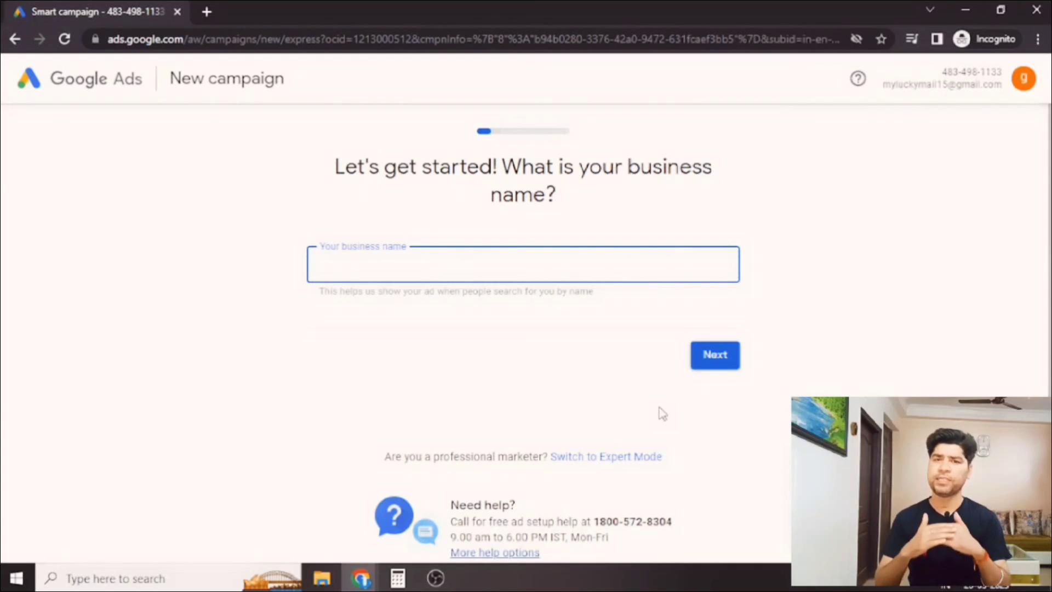
text(Creator house)
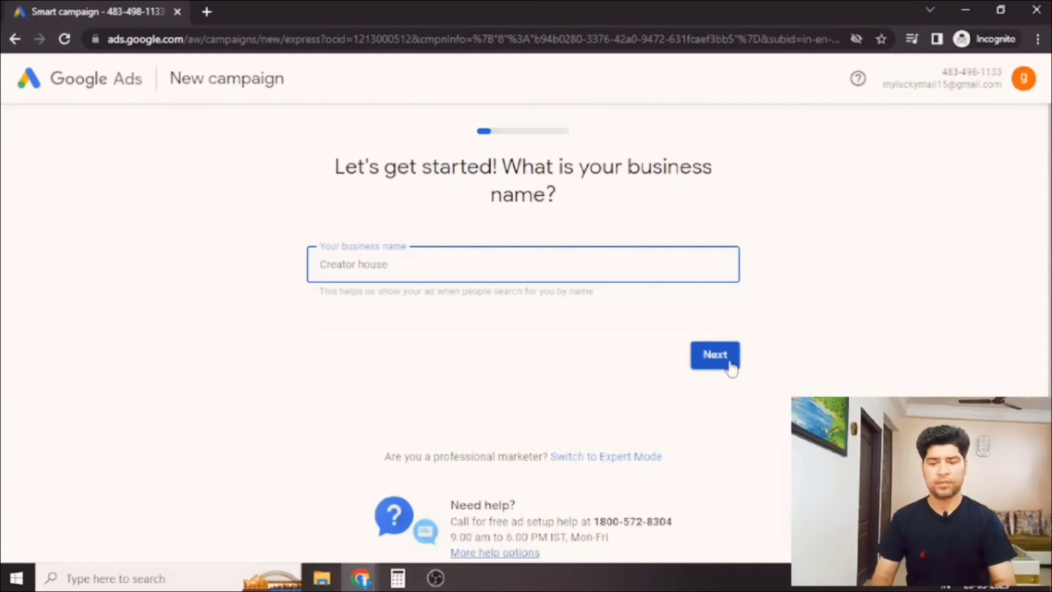
click(715, 357)
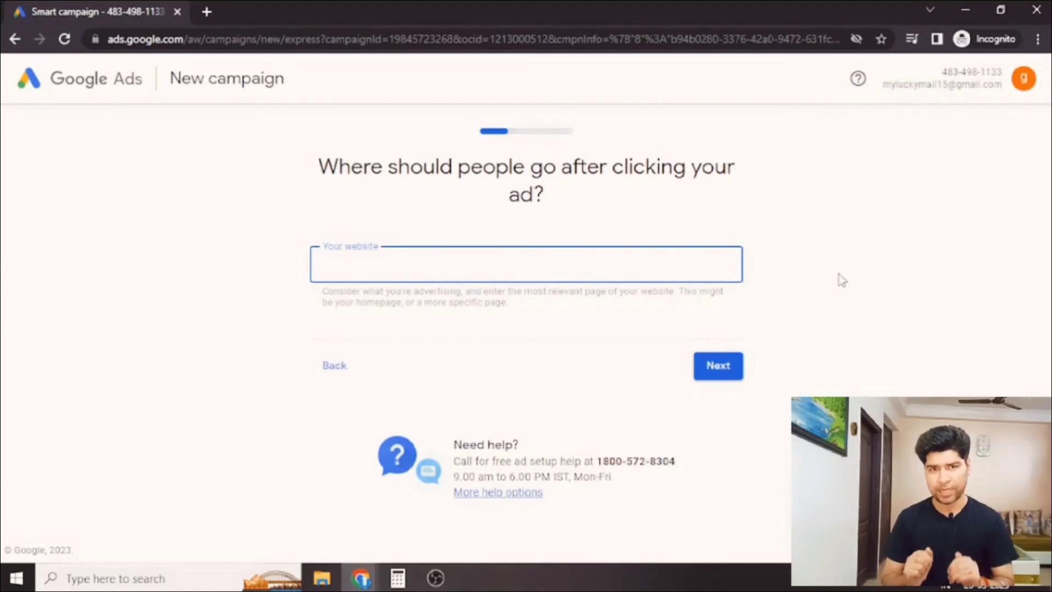
text(https://www.youtube.com/@Creatorhouse27/)
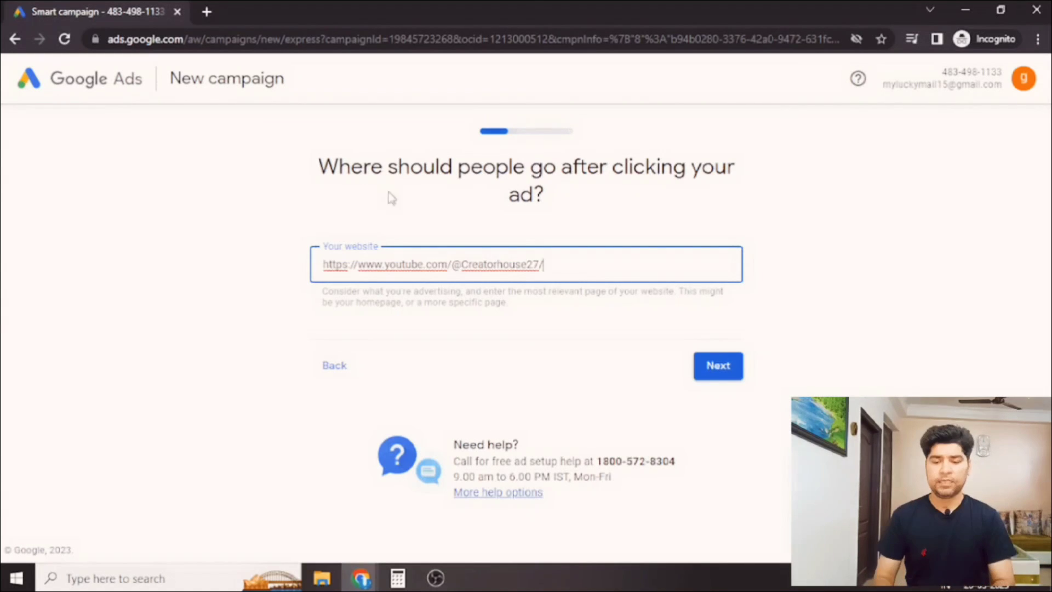
click(719, 367)
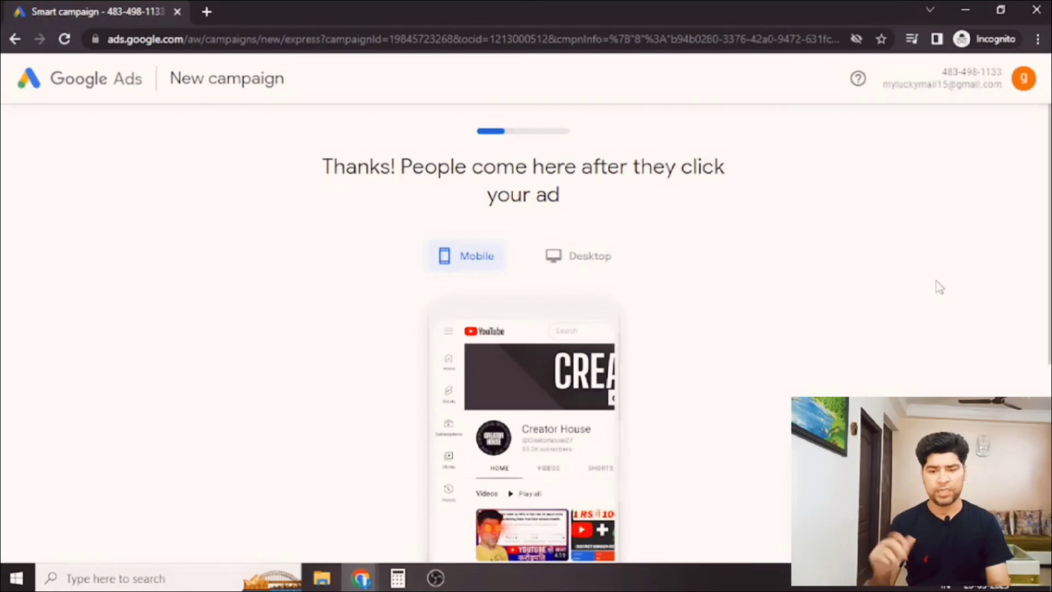
drag(1049, 186, 1046, 340)
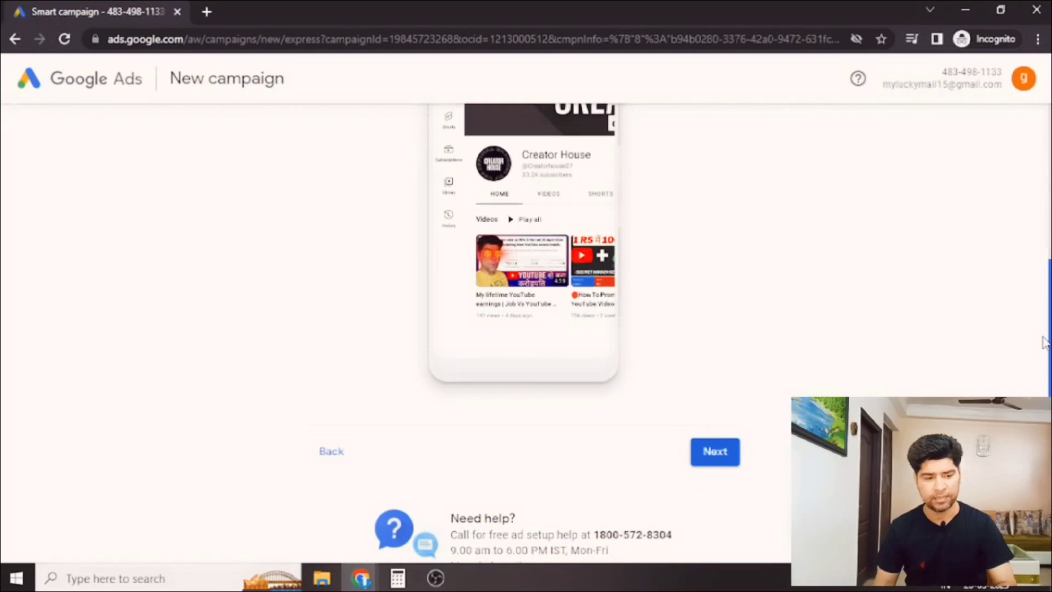
click(717, 454)
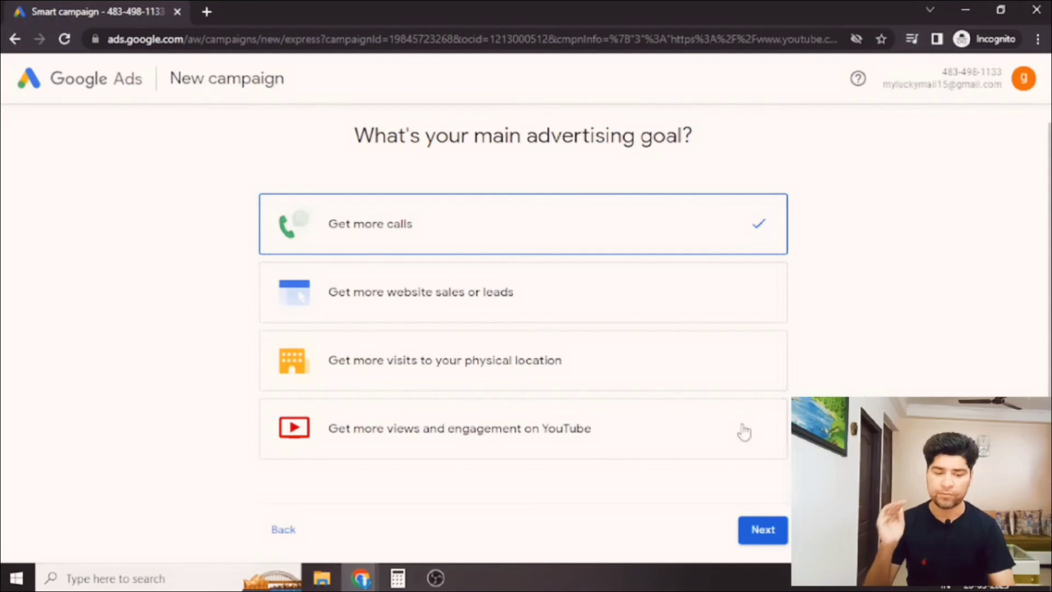
Set the advertising goal to more views and engagement on YouTube, focused on driving video views and engagement with the channel.
click(522, 429)
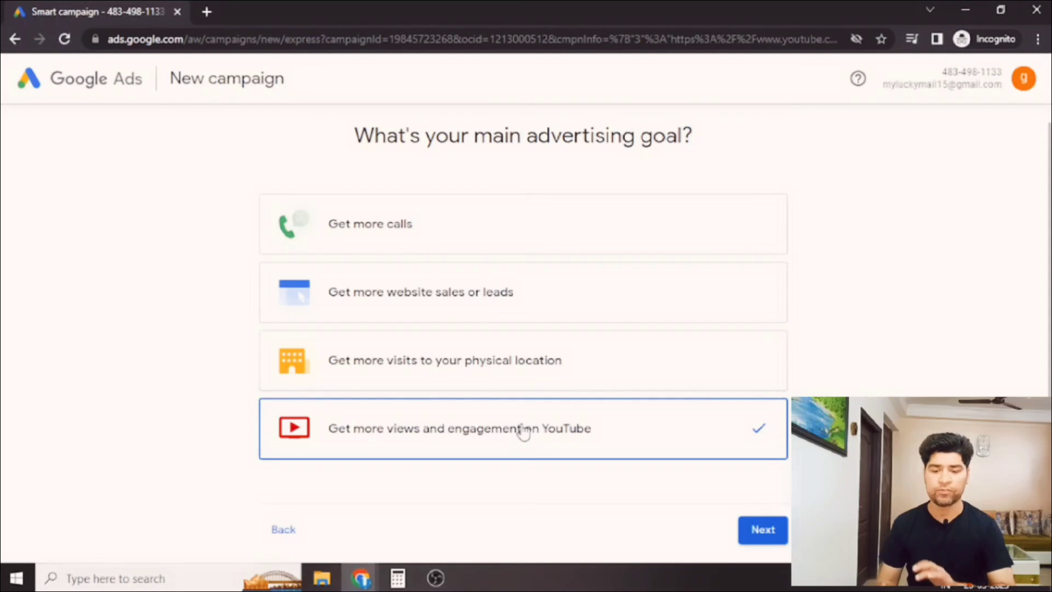
click(763, 529)
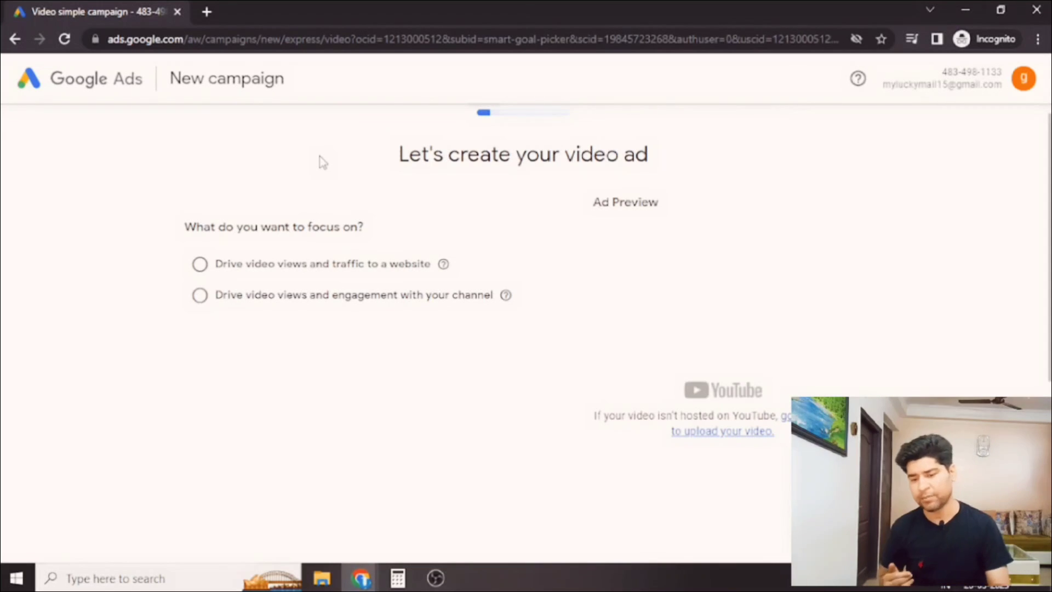
click(201, 296)
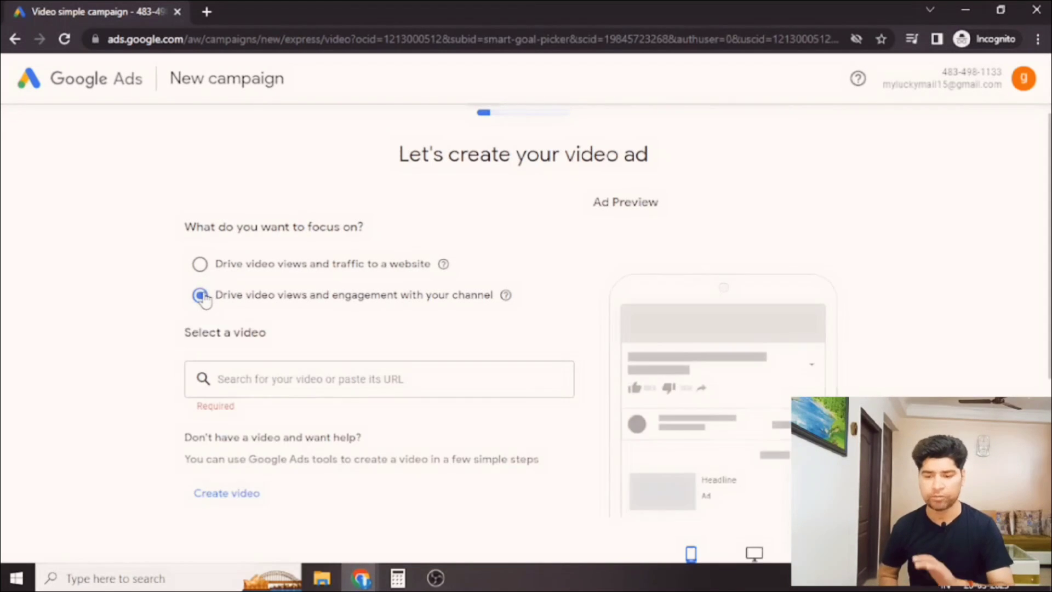
Add the ad video by URL with headline "How to get more views on YT" and descriptions "How to gain more views" and "How to grow your channel".
click(368, 376)
key(ctrl+v)
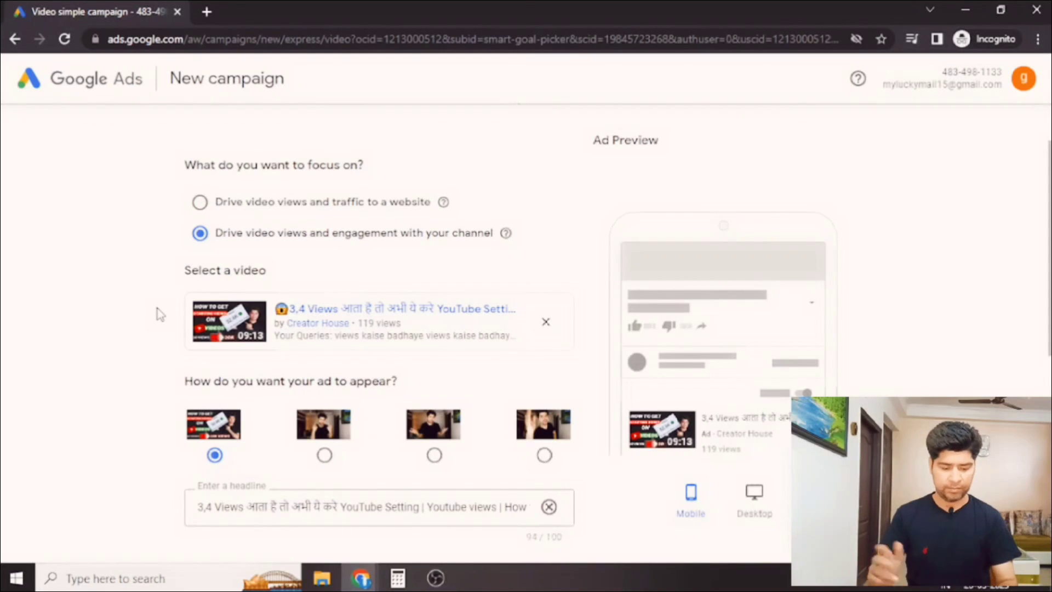
scroll(159, 314, down, 4)
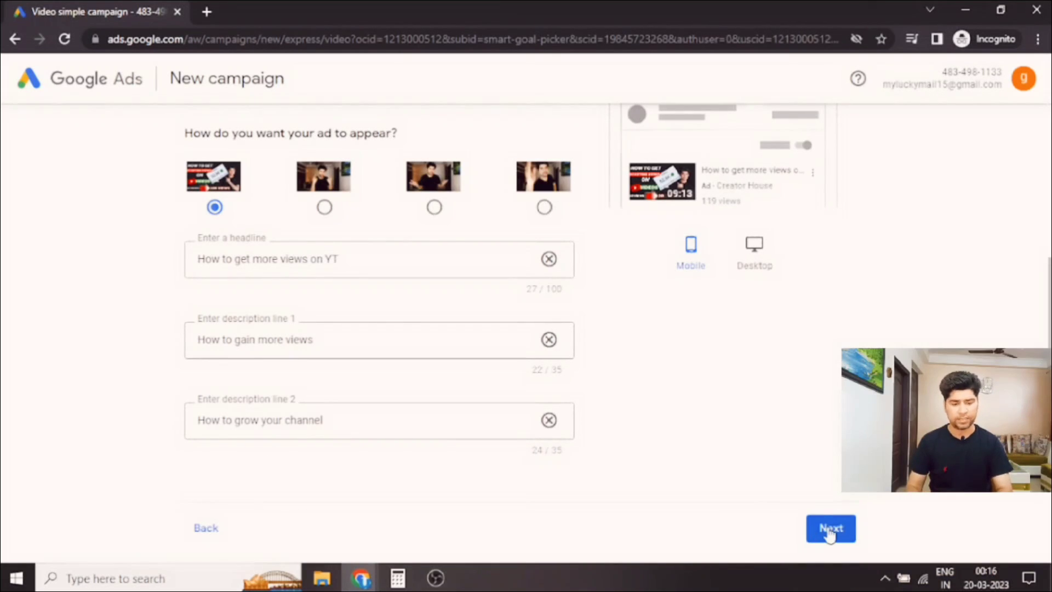
click(830, 528)
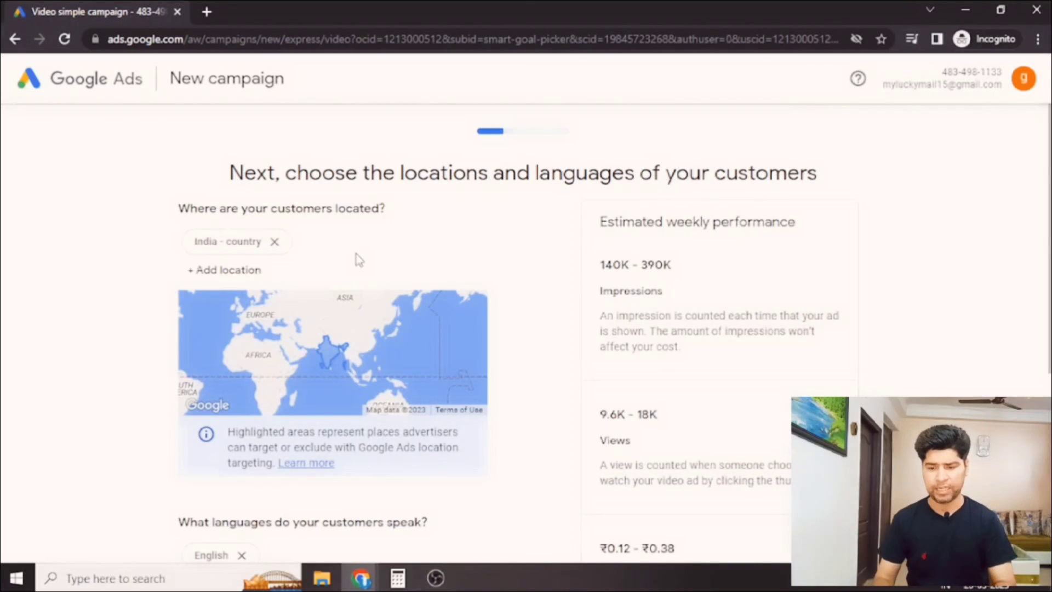
Add Pakistan, Bangladesh and Nepal to India as the campaign's customer locations.
click(231, 271)
text(pakistan)
key(Return)
click(230, 270)
text(bangladesh)
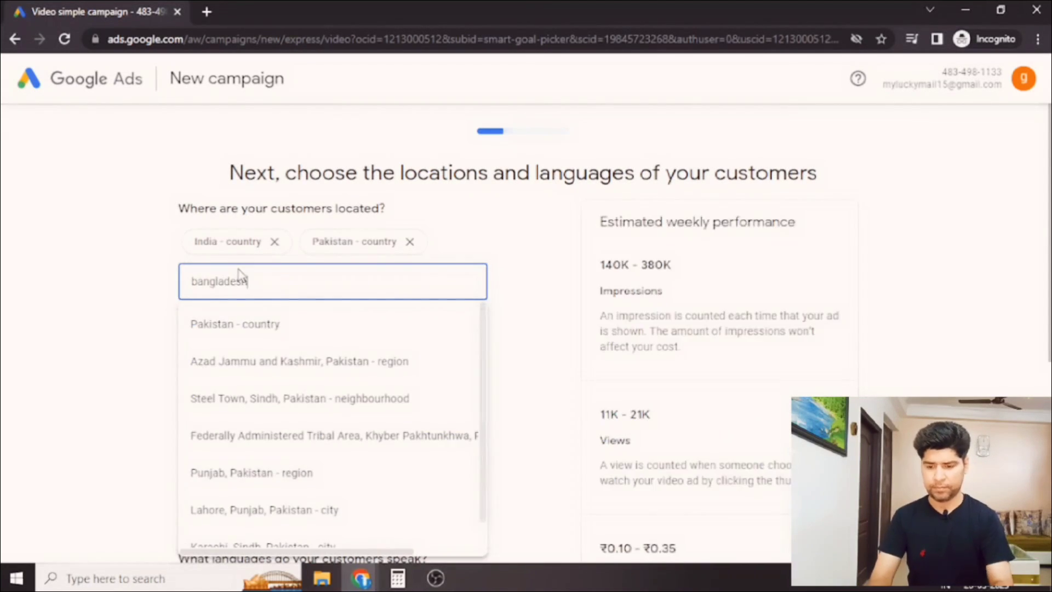
key(Return)
click(87, 334)
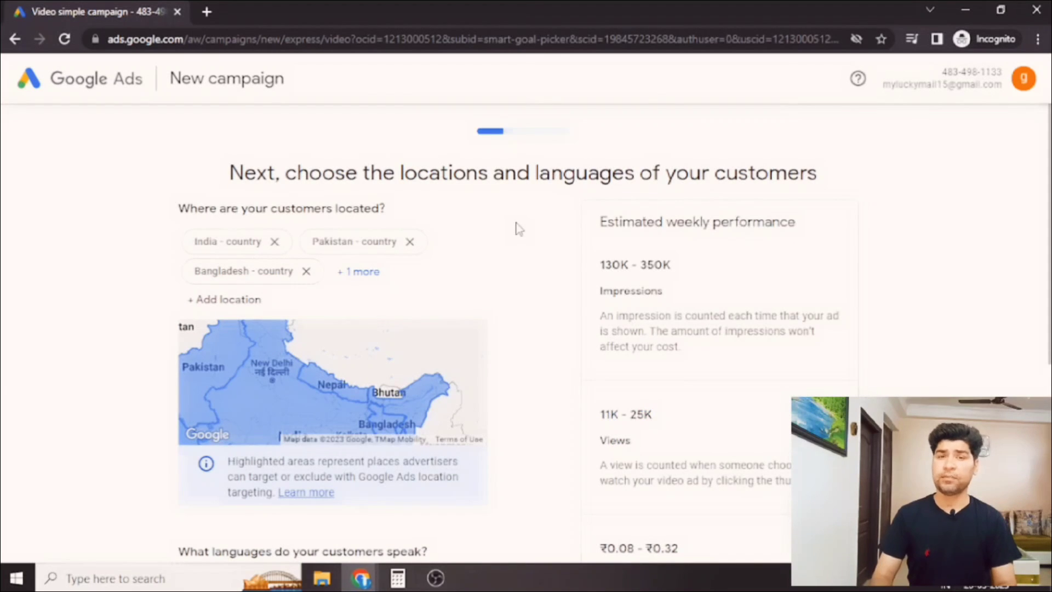
Replace English with Hindi as the customers' language and continue to the demographics.
scroll(518, 229, down, 5)
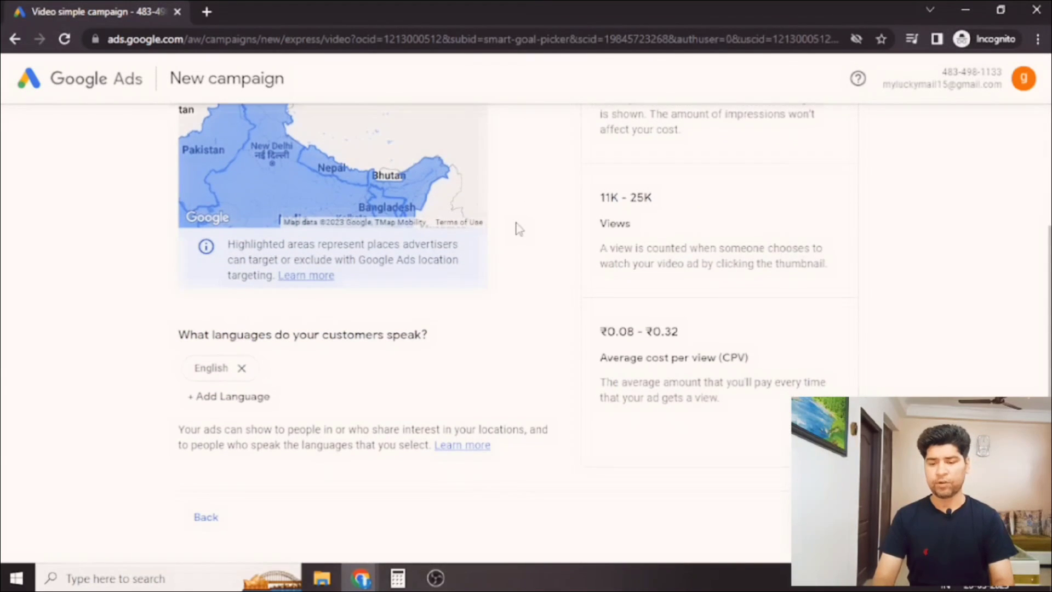
scroll(519, 229, down, 1)
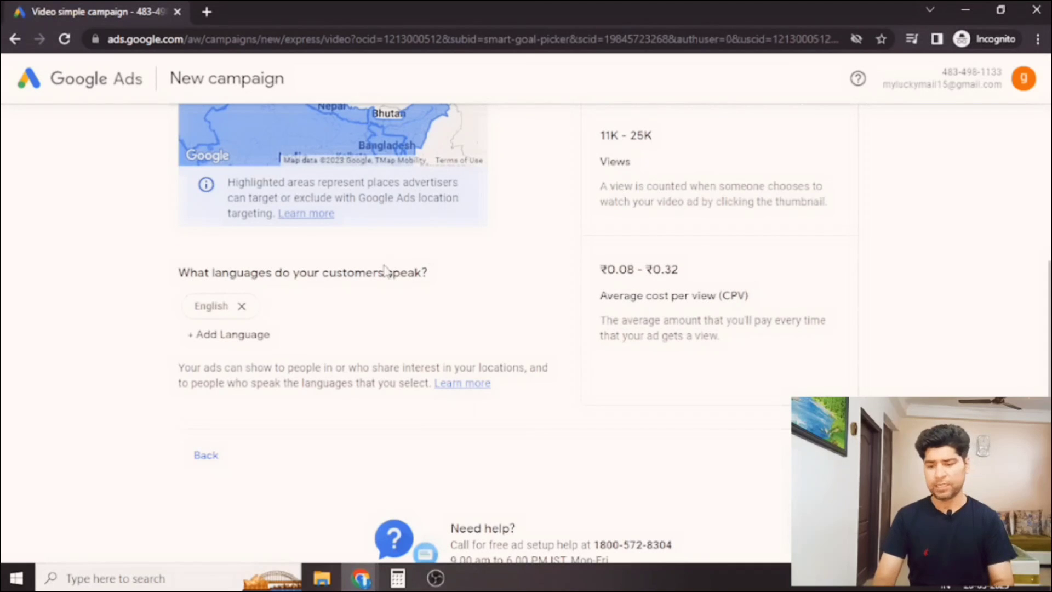
click(242, 305)
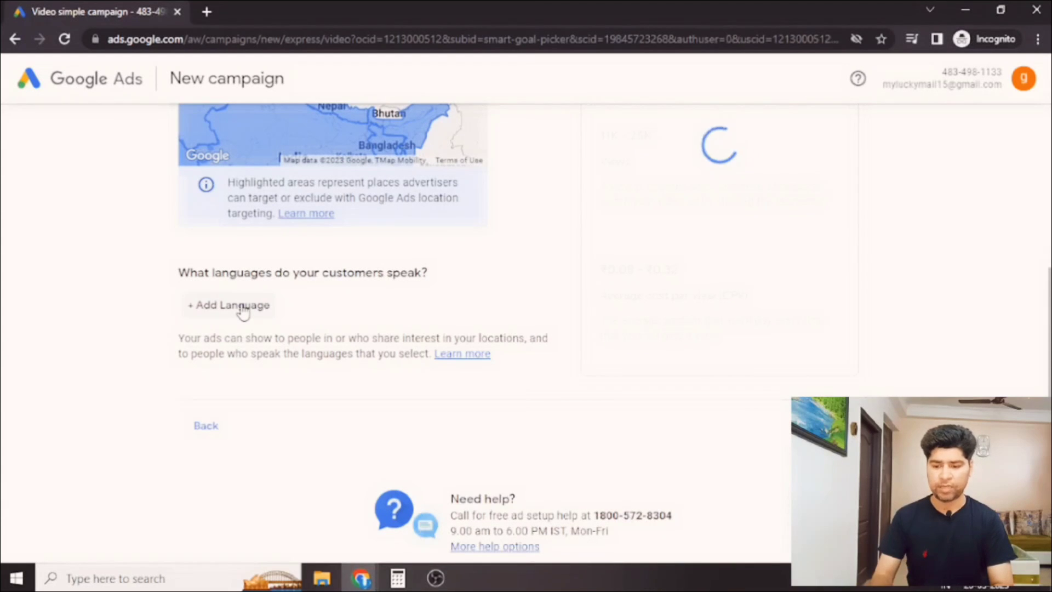
click(242, 307)
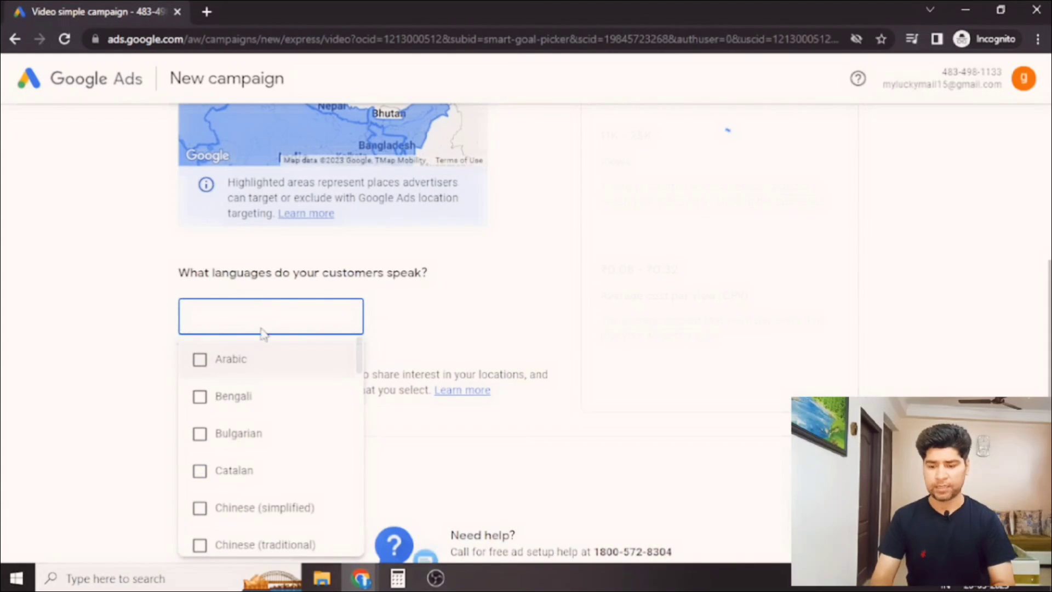
text(hi)
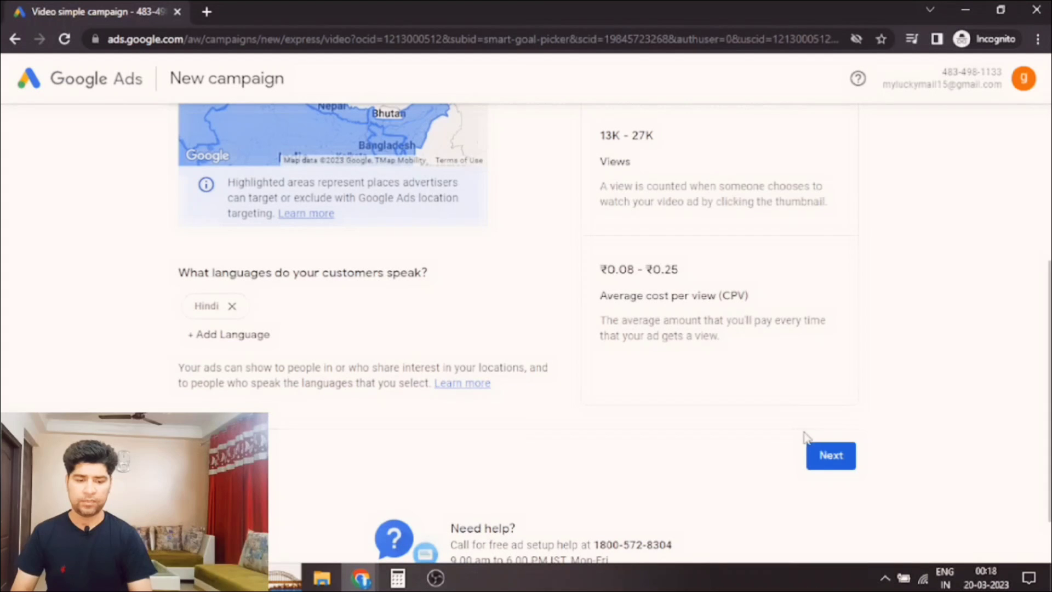
click(827, 454)
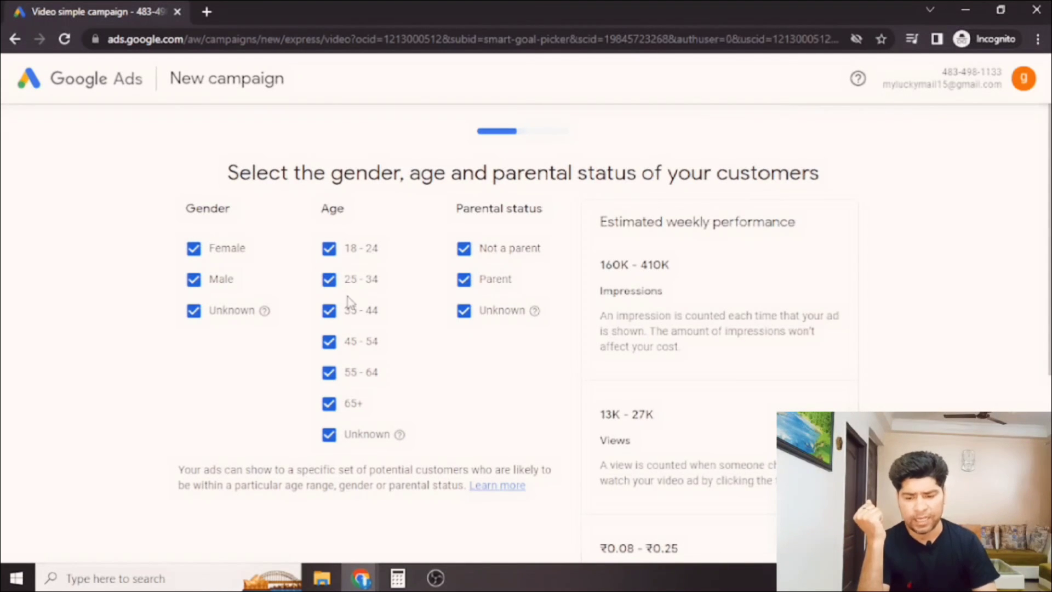
Exclude the 55 - 64, 65+ and Unknown age groups from the targeting and continue to the interests.
click(330, 375)
click(330, 404)
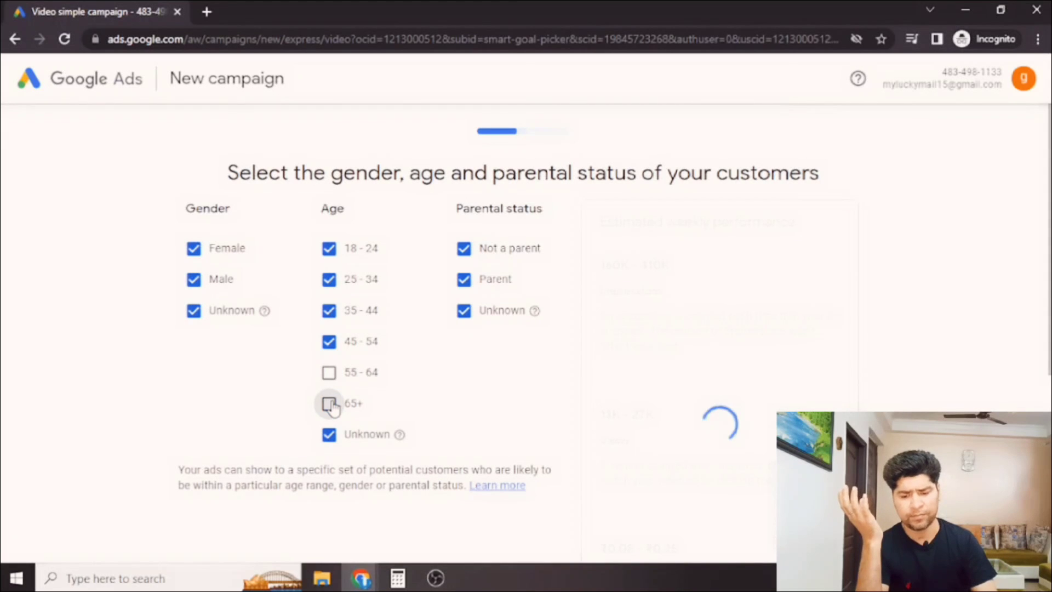
click(329, 435)
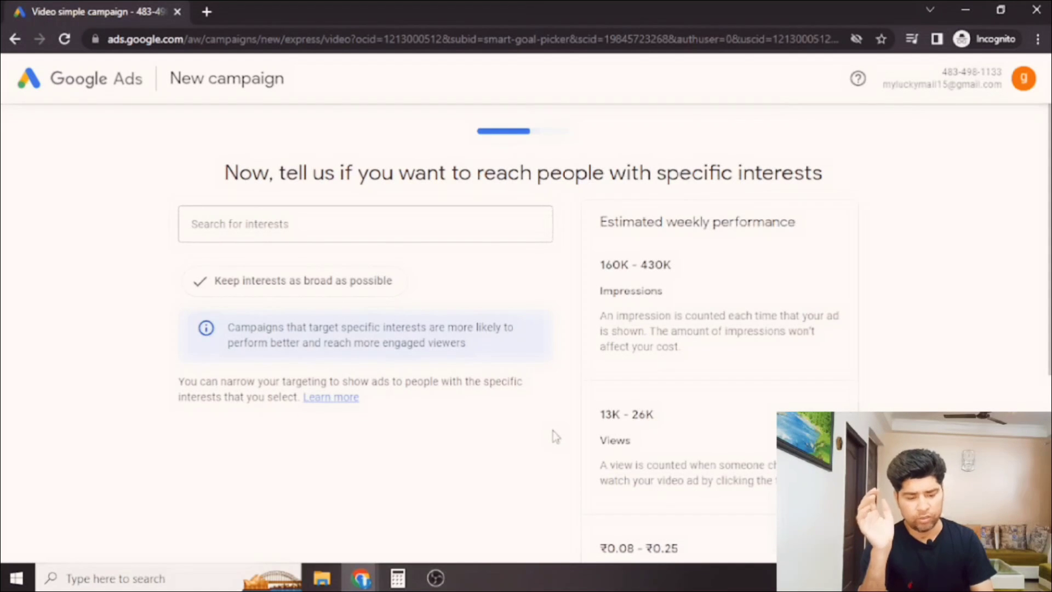
Keep interests as broad as possible and accept a daily budget of ₹350.00 with the ads running continuously.
scroll(554, 435, down, 5)
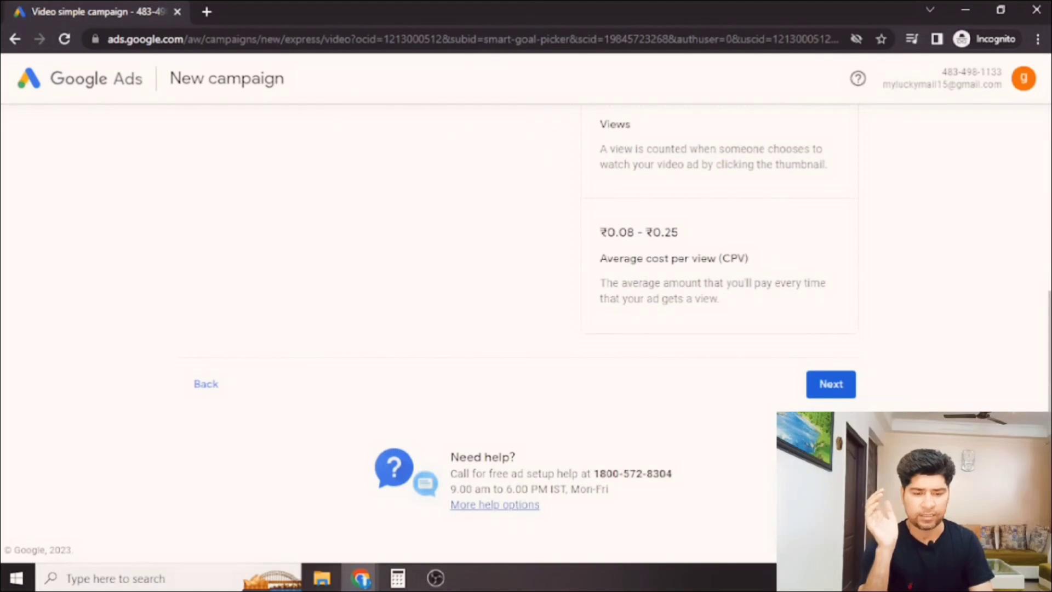
scroll(272, 161, up, 5)
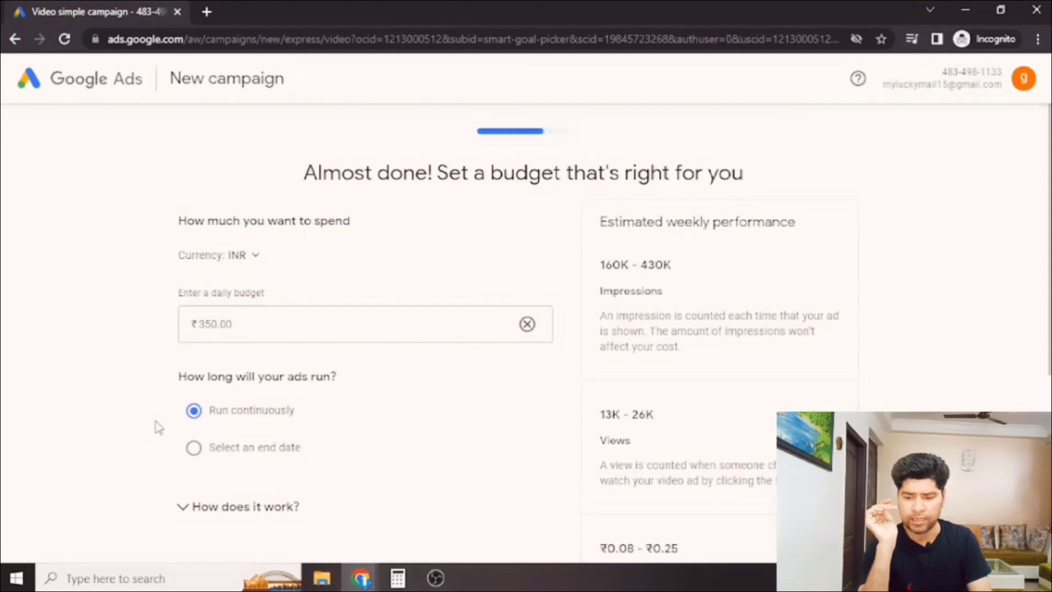
scroll(157, 427, down, 3)
click(833, 521)
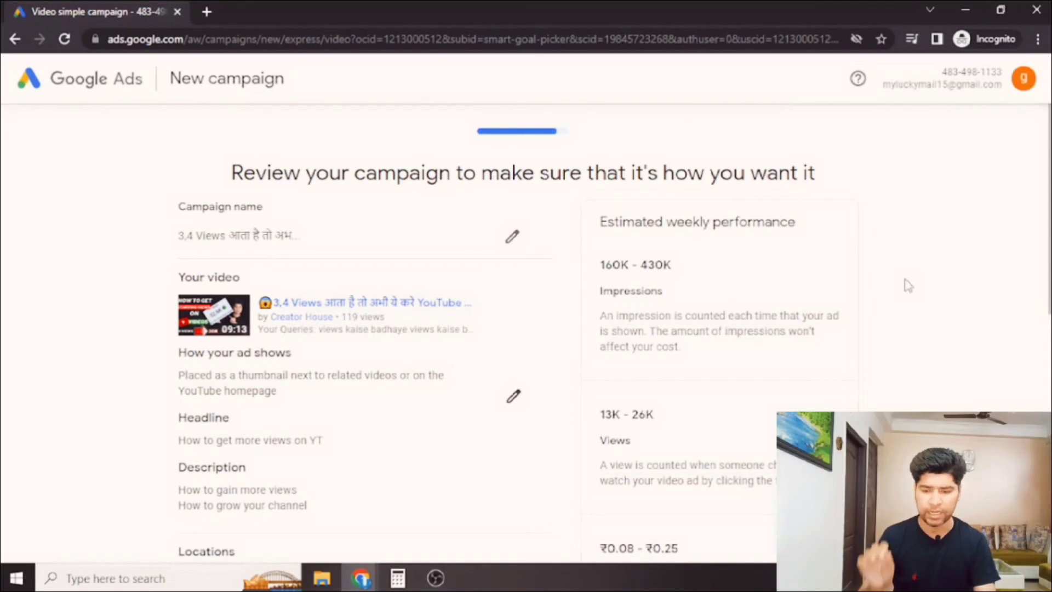
Review the campaign summary from the campaign name down to the daily budget and continue to the payment information.
scroll(907, 285, down, 1)
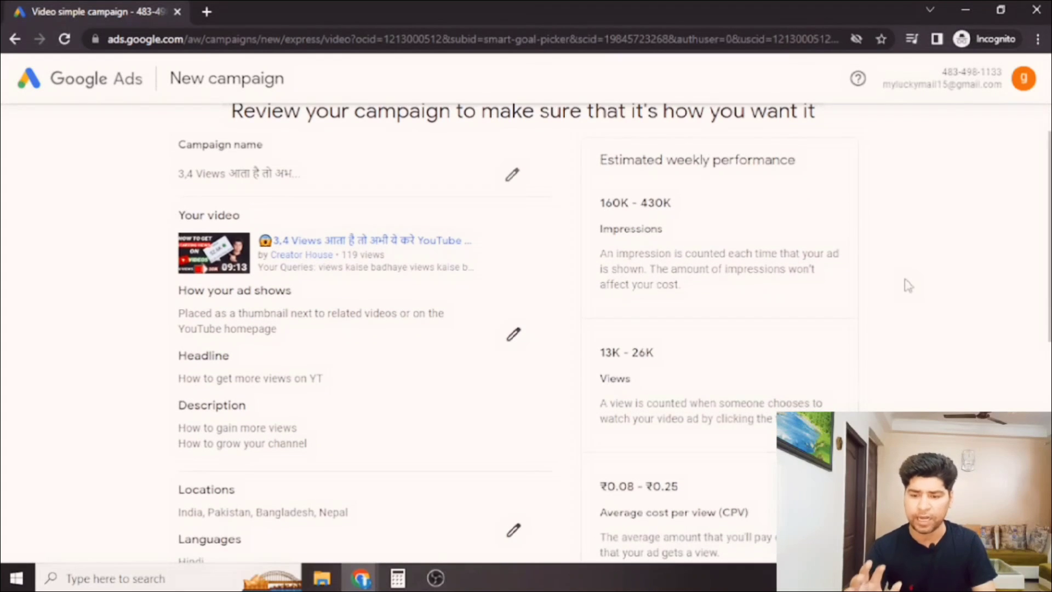
scroll(907, 285, down, 2)
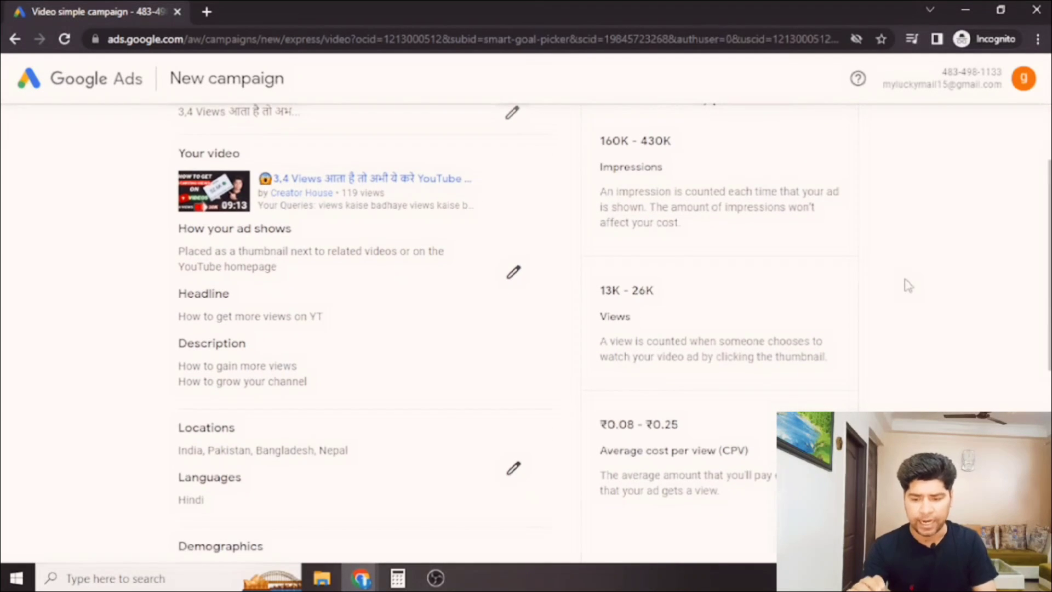
scroll(908, 285, down, 2)
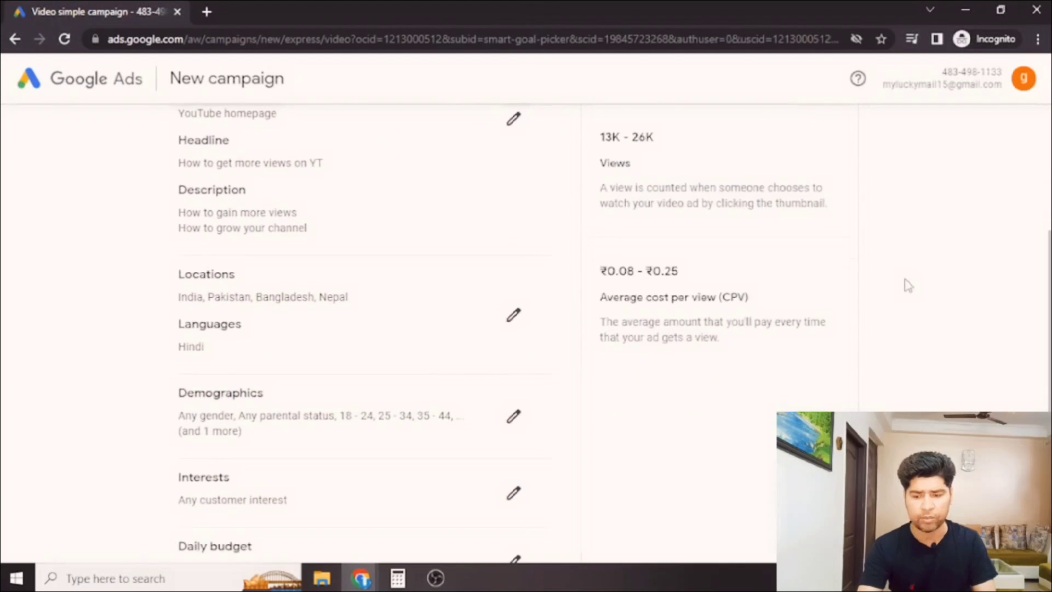
scroll(907, 285, down, 3)
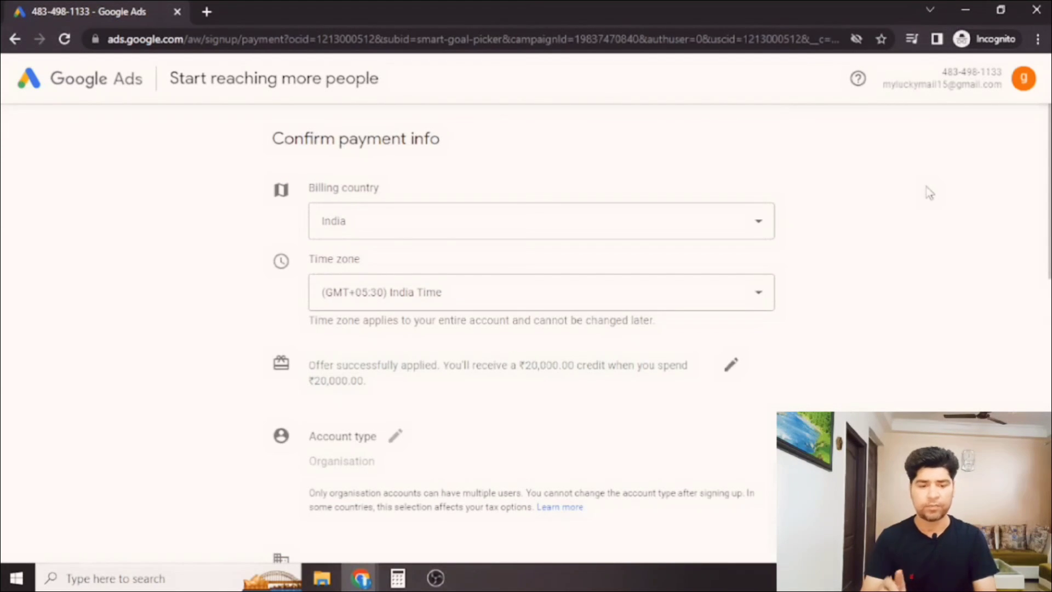
Change the account type in the payment info from Organisation to Individual.
scroll(930, 192, down, 2)
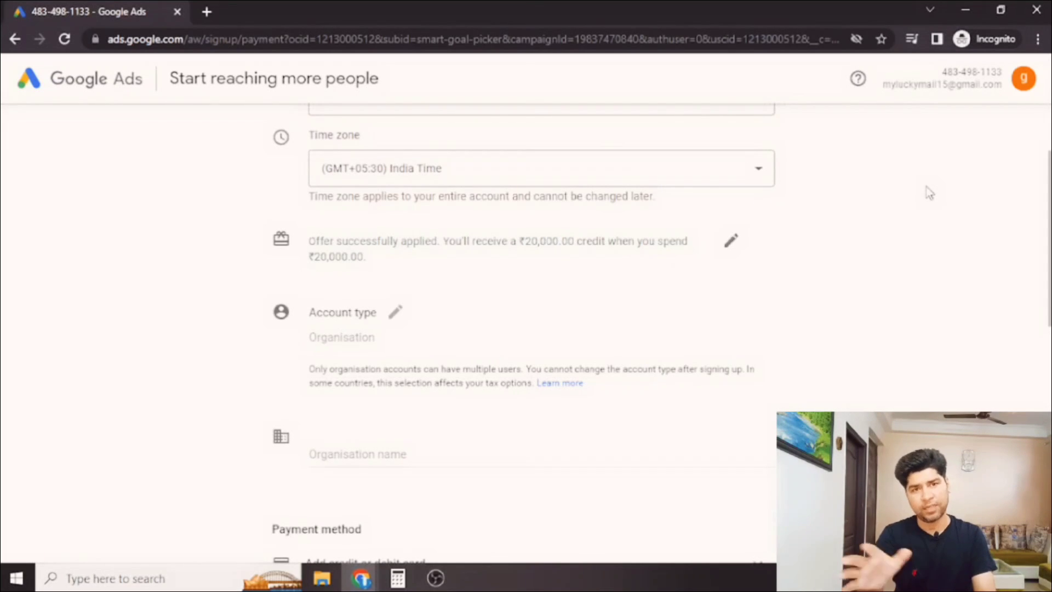
scroll(930, 193, down, 2)
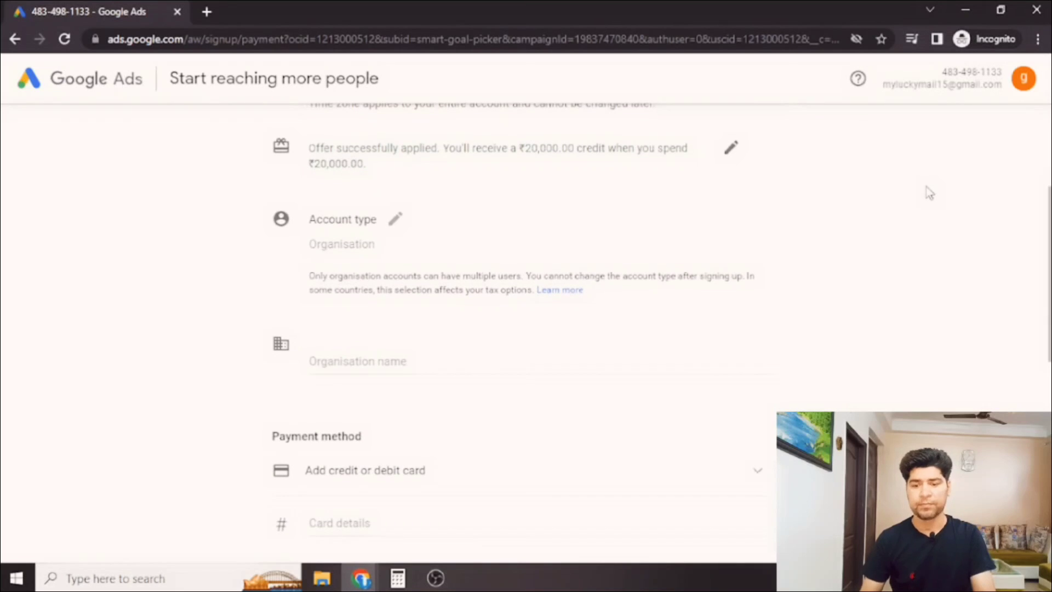
click(398, 221)
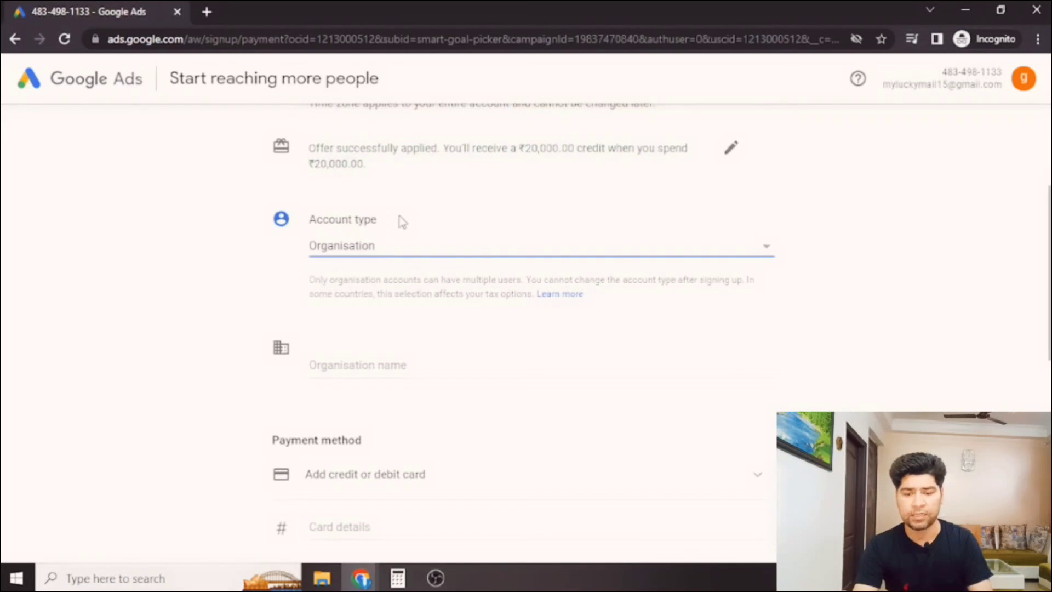
click(423, 248)
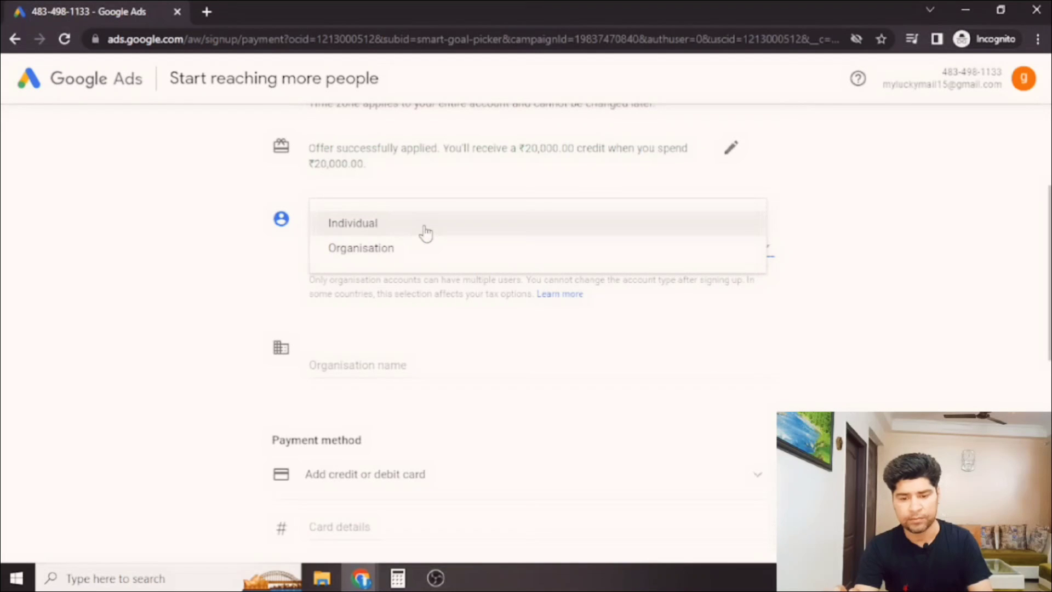
click(425, 229)
Specify a payment amount of ₹500, agree to the Google Ads terms and conditions, and submit the payment info.
scroll(853, 302, down, 2)
scroll(852, 302, down, 3)
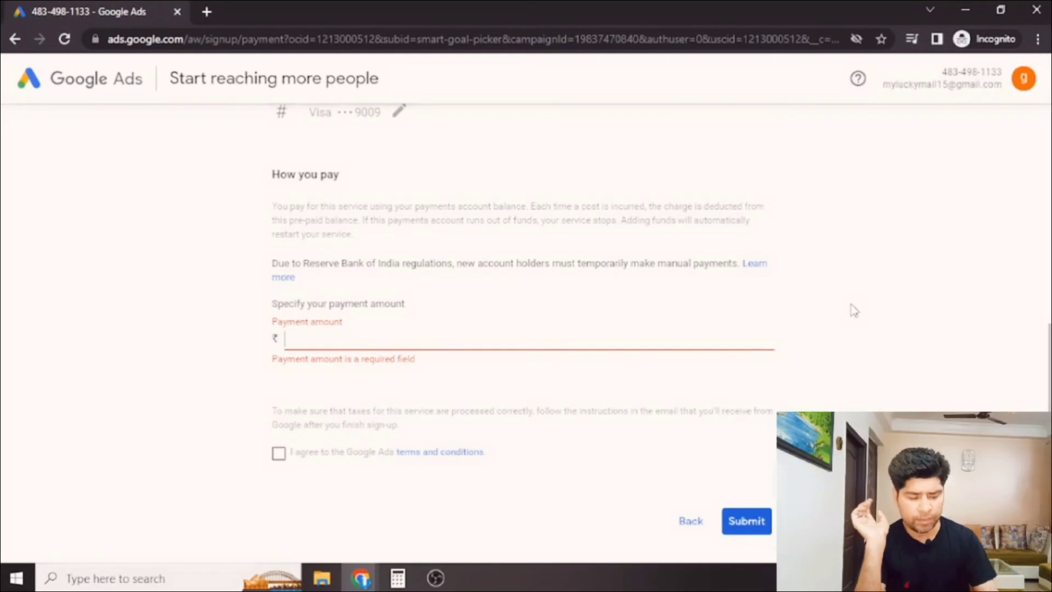
text(500)
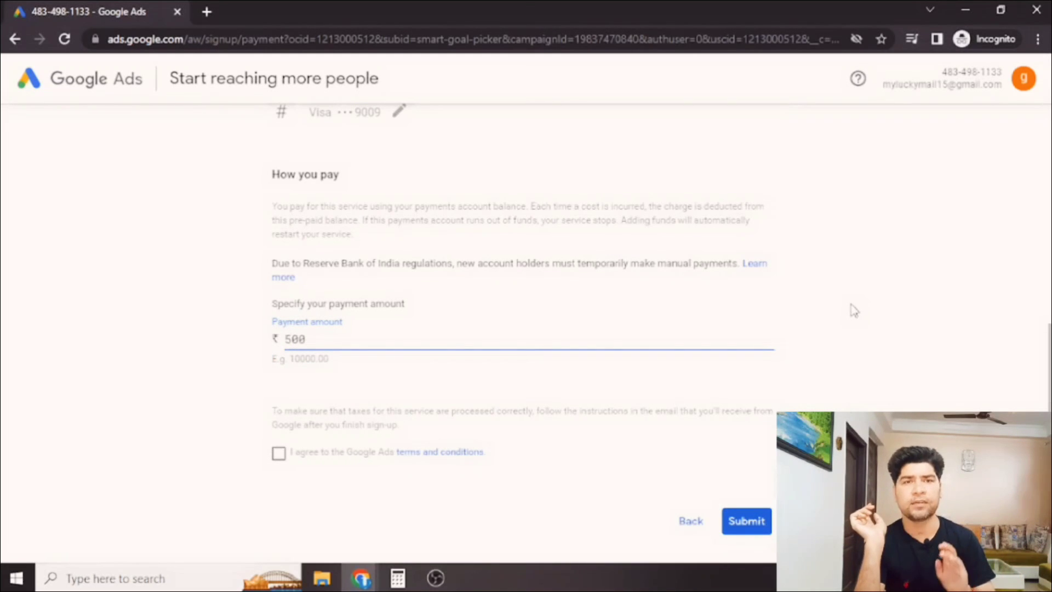
click(279, 455)
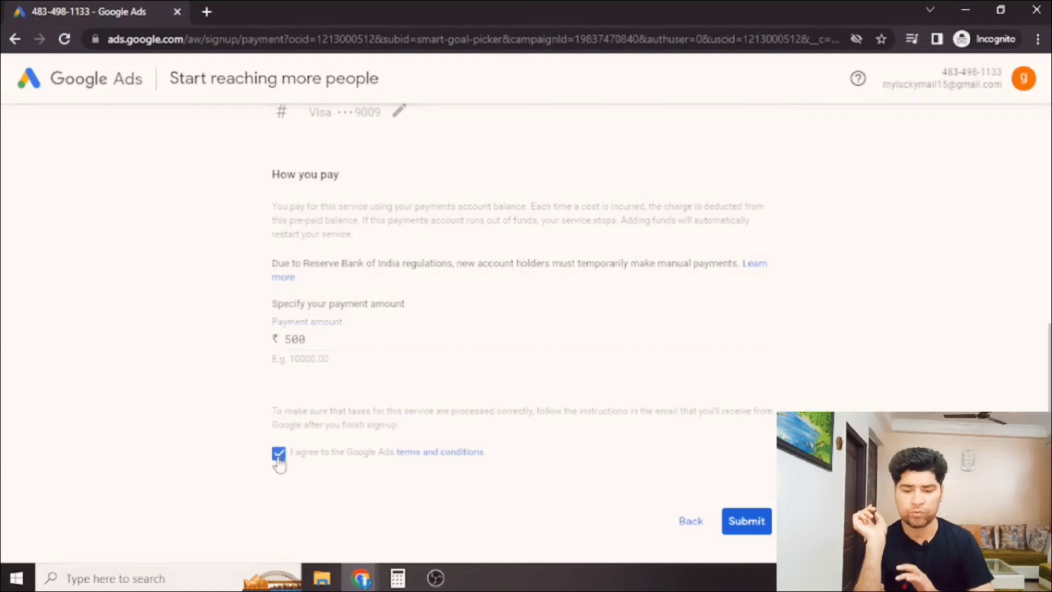
click(735, 525)
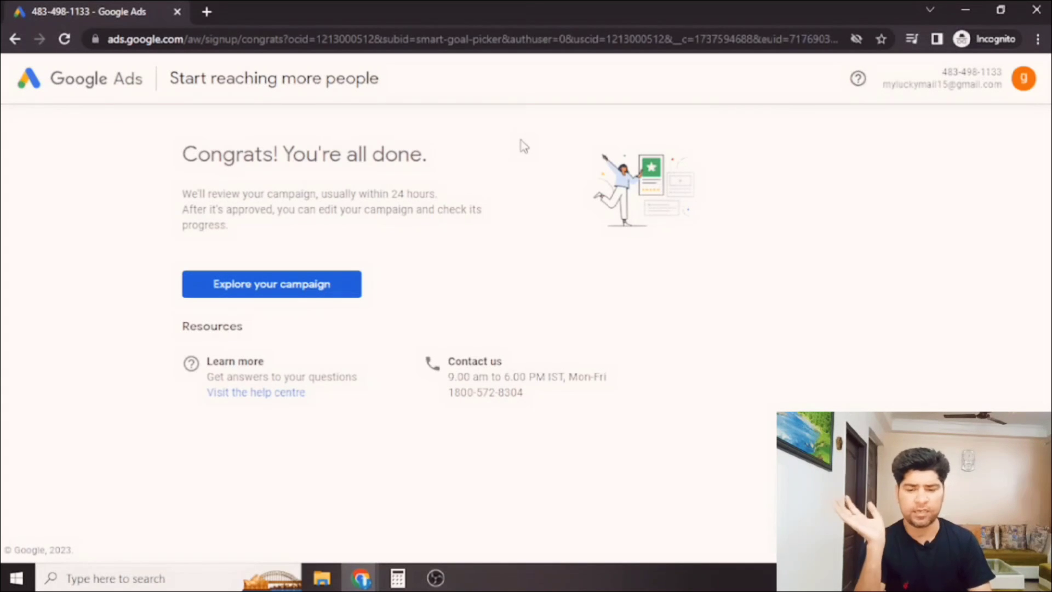
Explore the submitted campaign from the account overview and open the details of the "3,4 Views" video campaign.
click(317, 289)
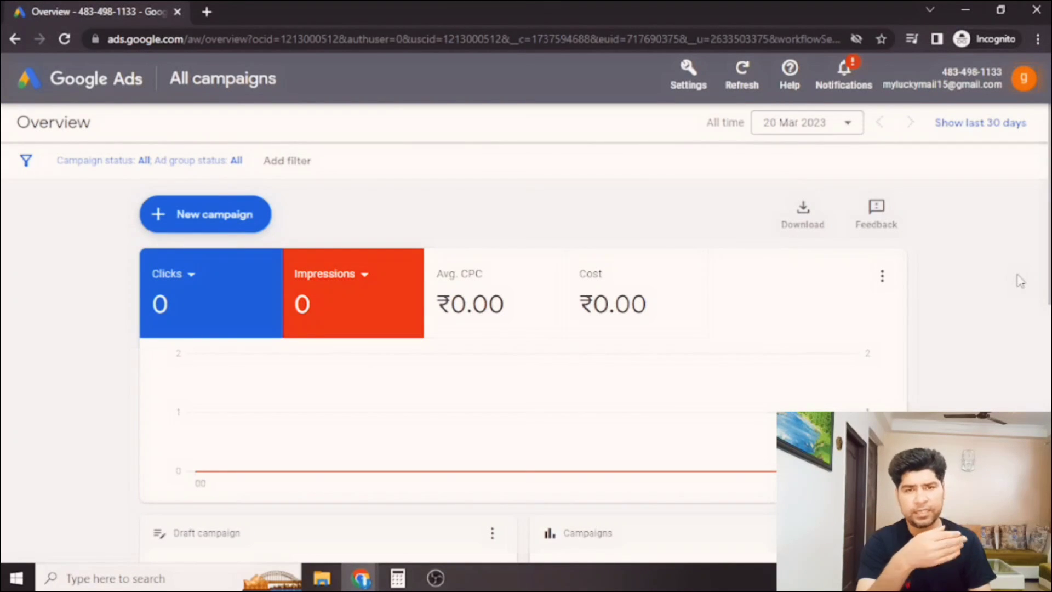
scroll(1020, 281, down, 1)
scroll(1021, 281, down, 3)
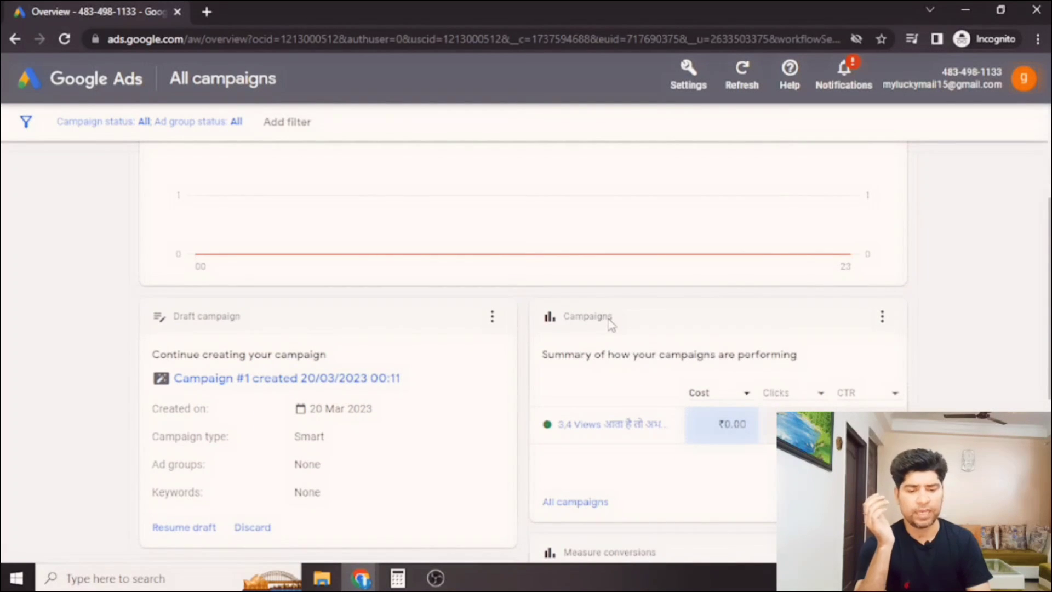
mouse_move(614, 425)
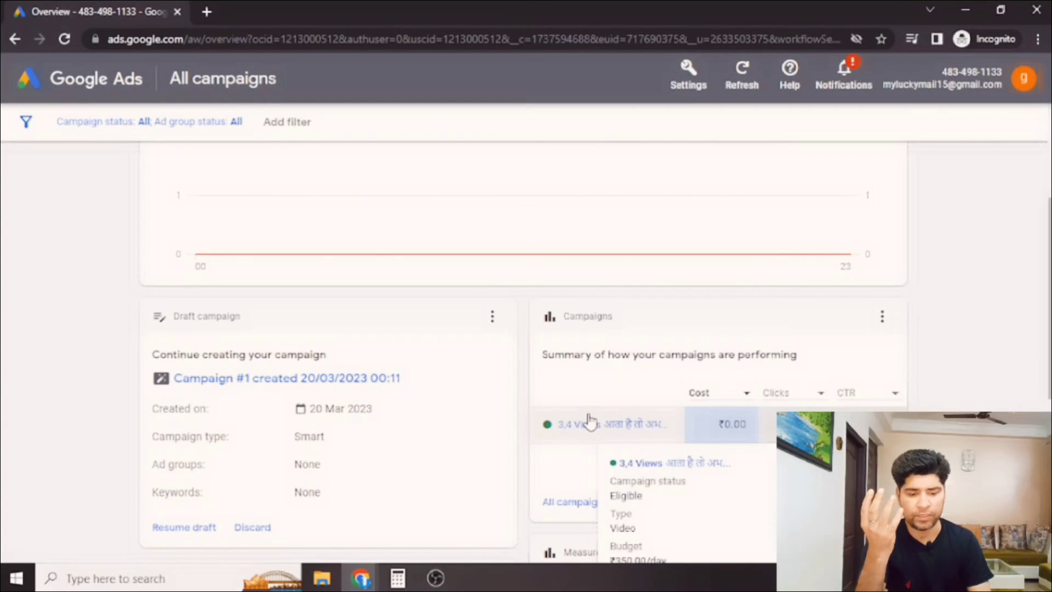
click(590, 425)
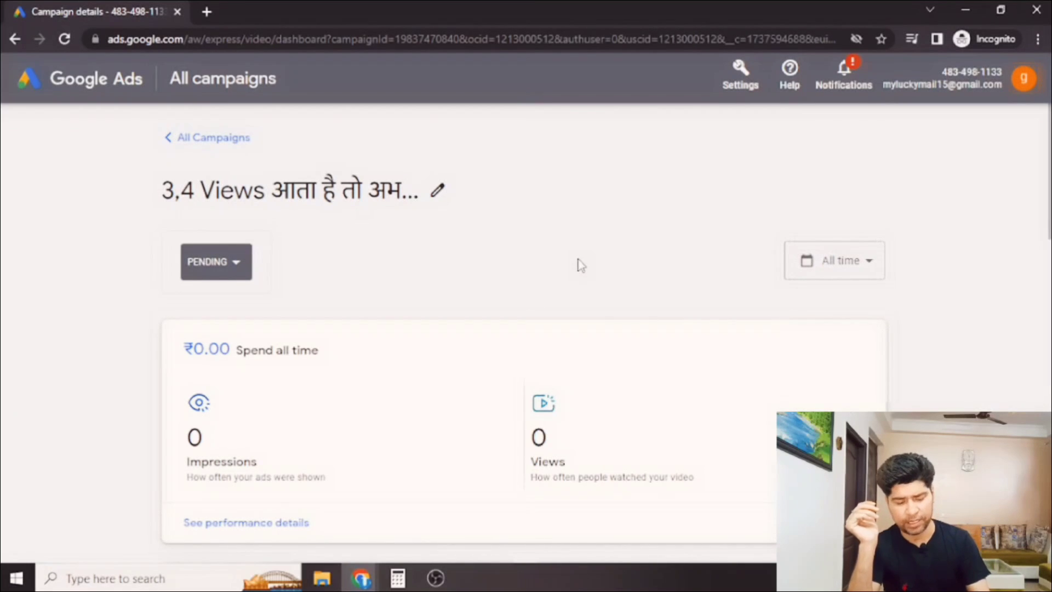
Review the campaign's performance, interests and demographics, and return to the overview of all campaigns.
scroll(581, 266, down, 5)
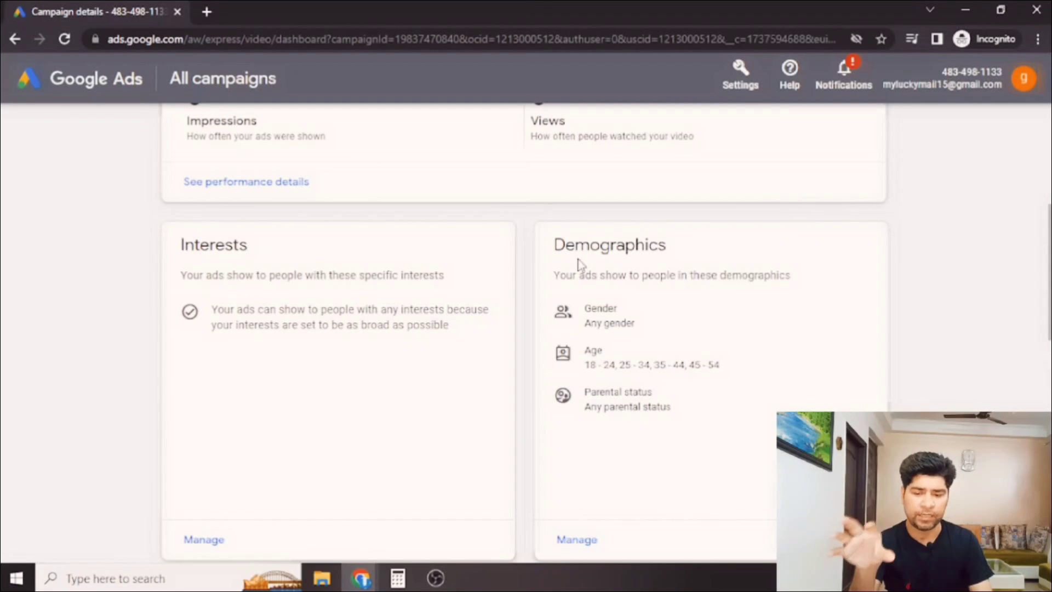
scroll(581, 264, down, 2)
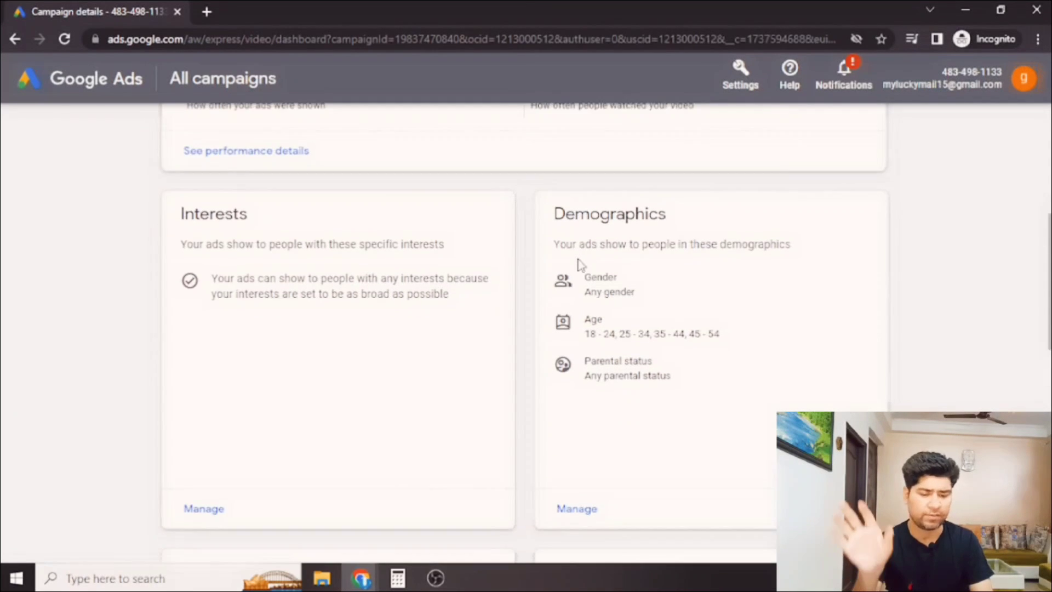
scroll(581, 266, up, 5)
scroll(580, 265, up, 1)
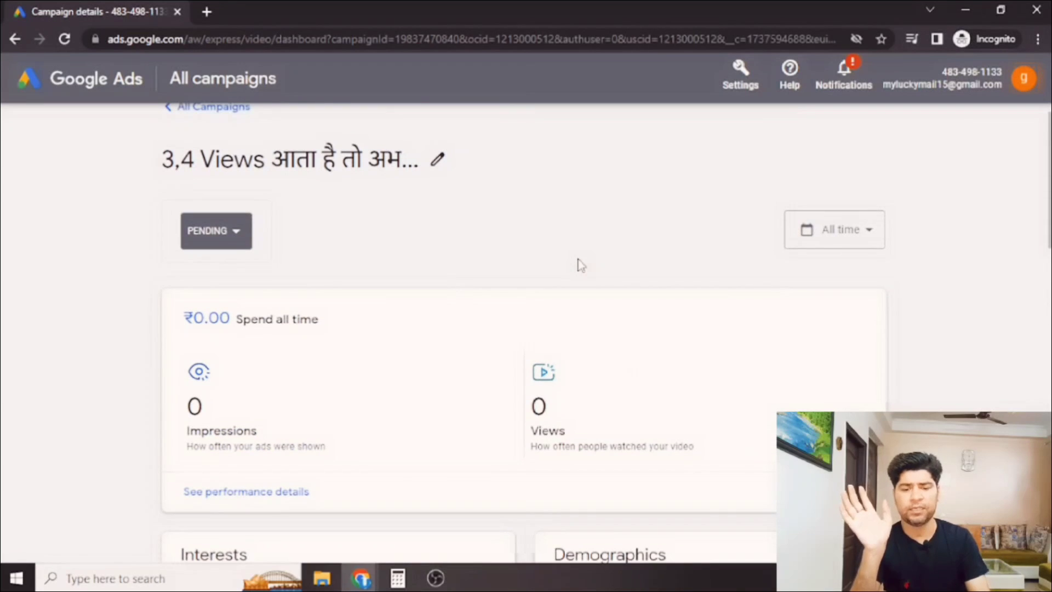
scroll(581, 265, up, 1)
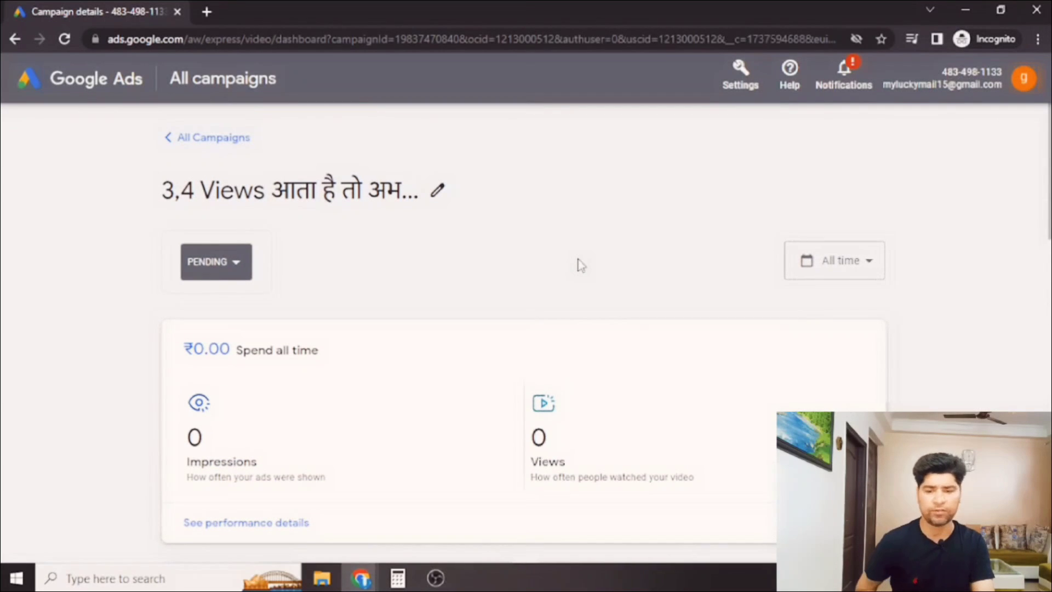
click(224, 140)
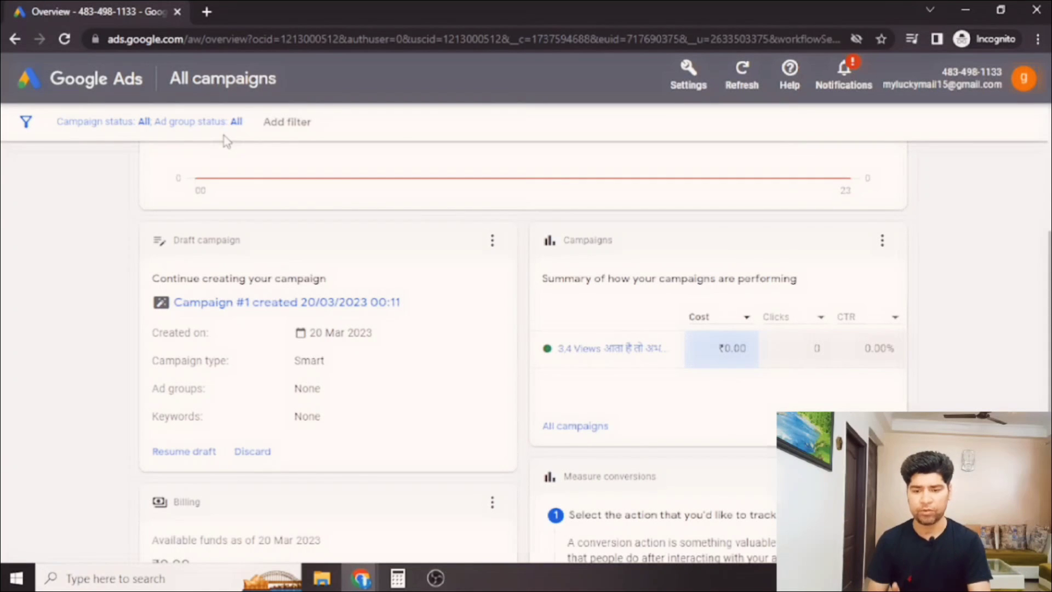
scroll(124, 167, up, 5)
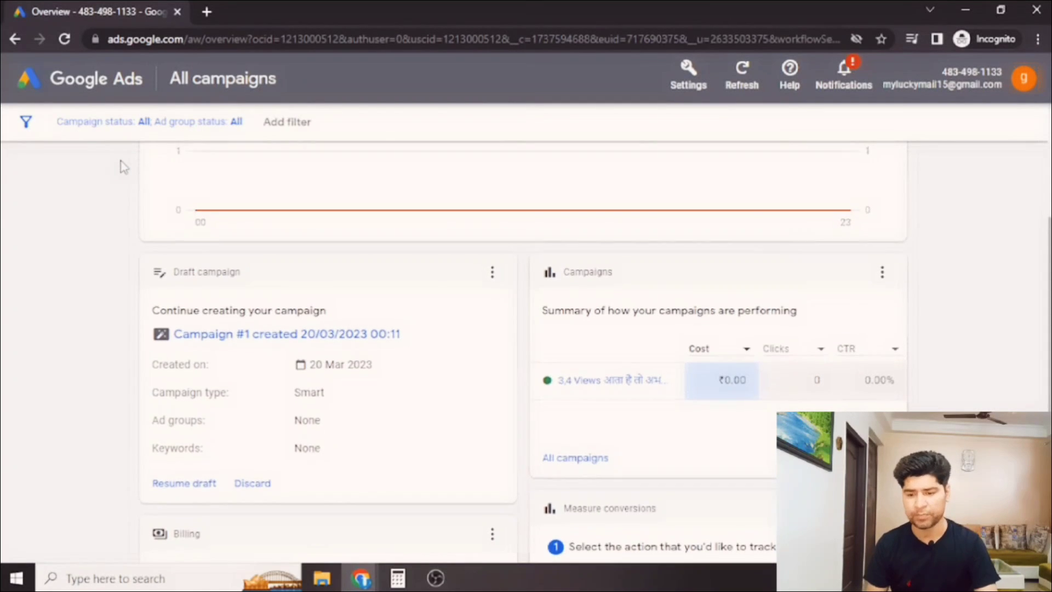